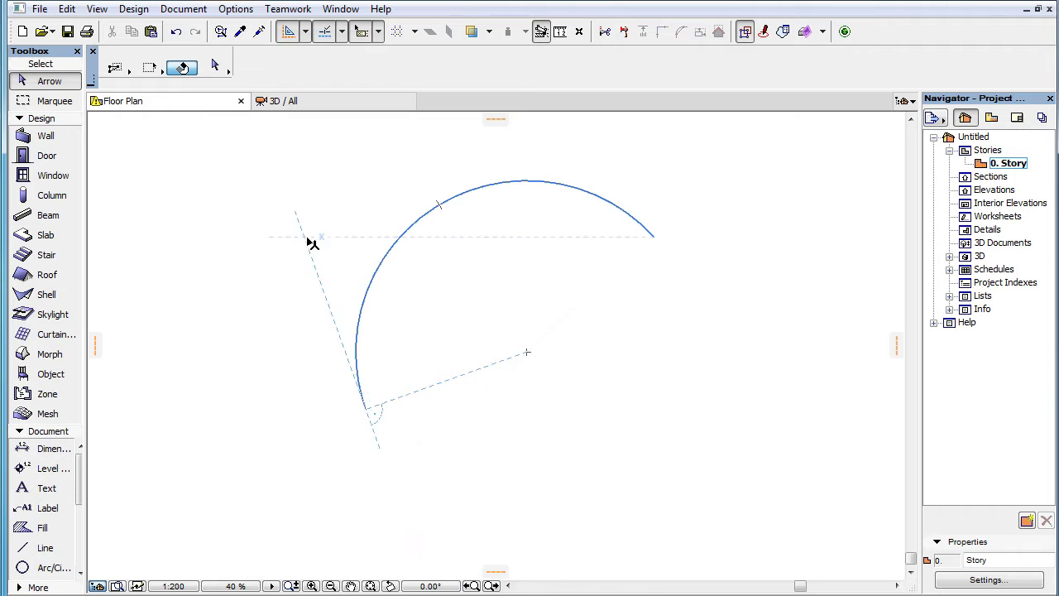
Step: Complete the arc and use Zoom Previous to return to the straight line view
{"action": "left_click", "coordinate": [474, 585]}
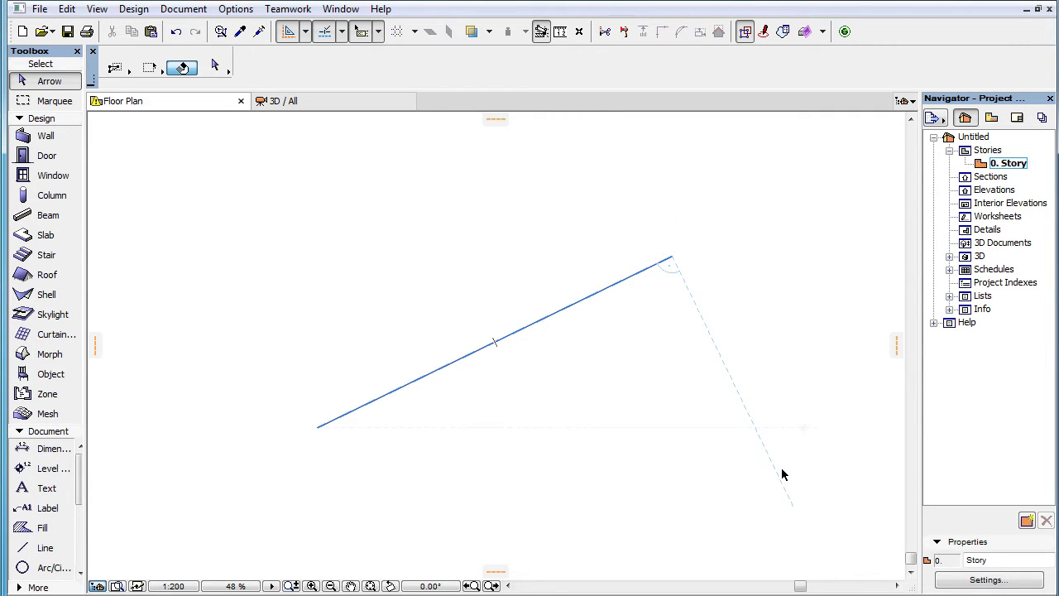
Step: Show the arc with Next Zoom and commit it, referencing its lower and upper endpoints
{"action": "left_click", "coordinate": [493, 586]}
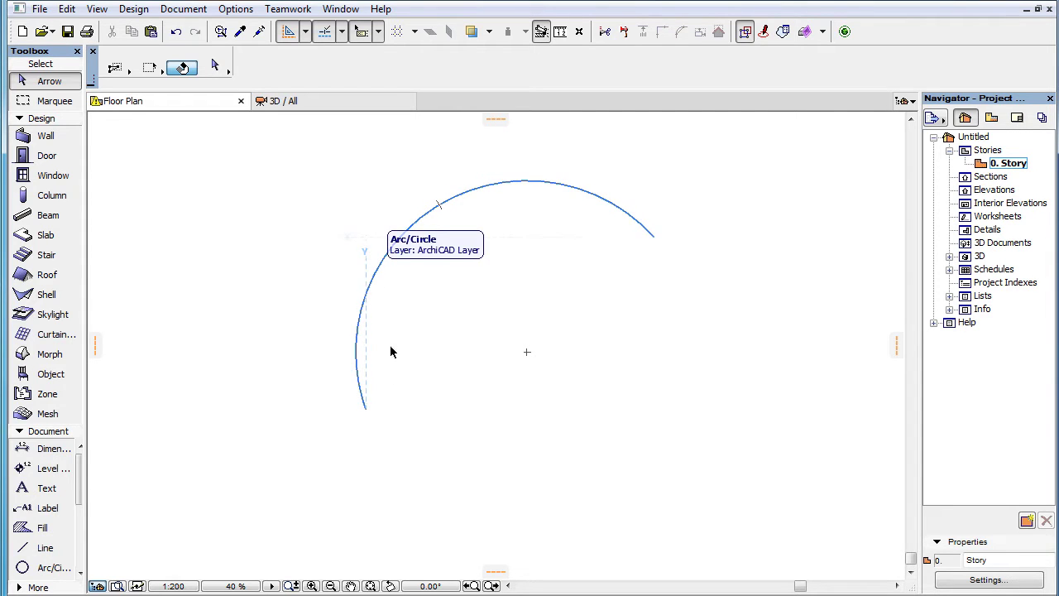
{"action": "left_click", "coordinate": [366, 408]}
{"action": "left_click", "coordinate": [654, 242]}
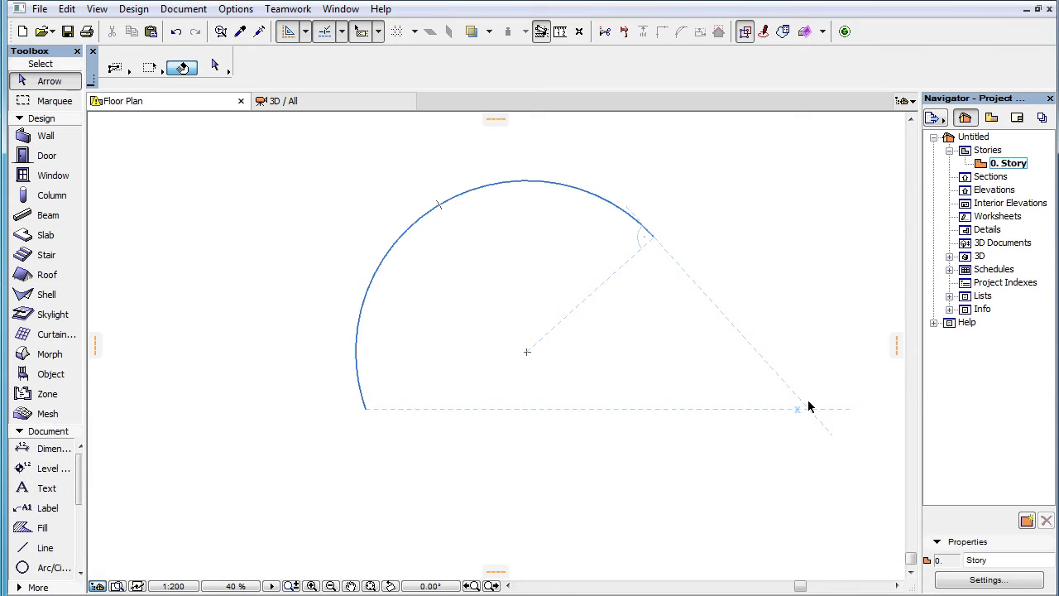
{"action": "left_click", "coordinate": [785, 128]}
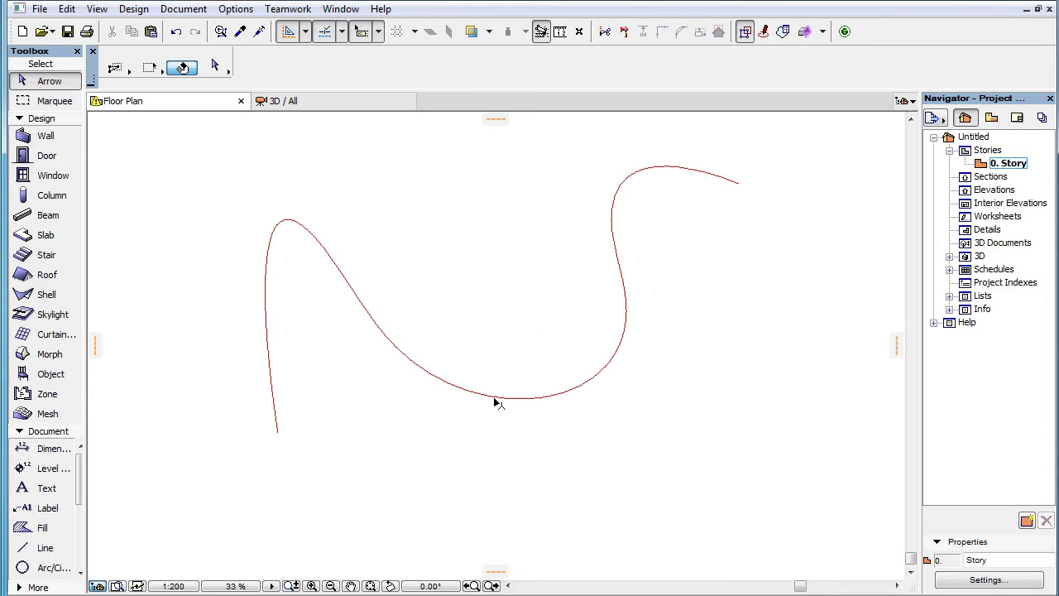
Step: Inspect the red spline, go back to the straight line view, and pick the Line tool
{"action": "left_click", "coordinate": [499, 401]}
{"action": "left_click", "coordinate": [475, 586]}
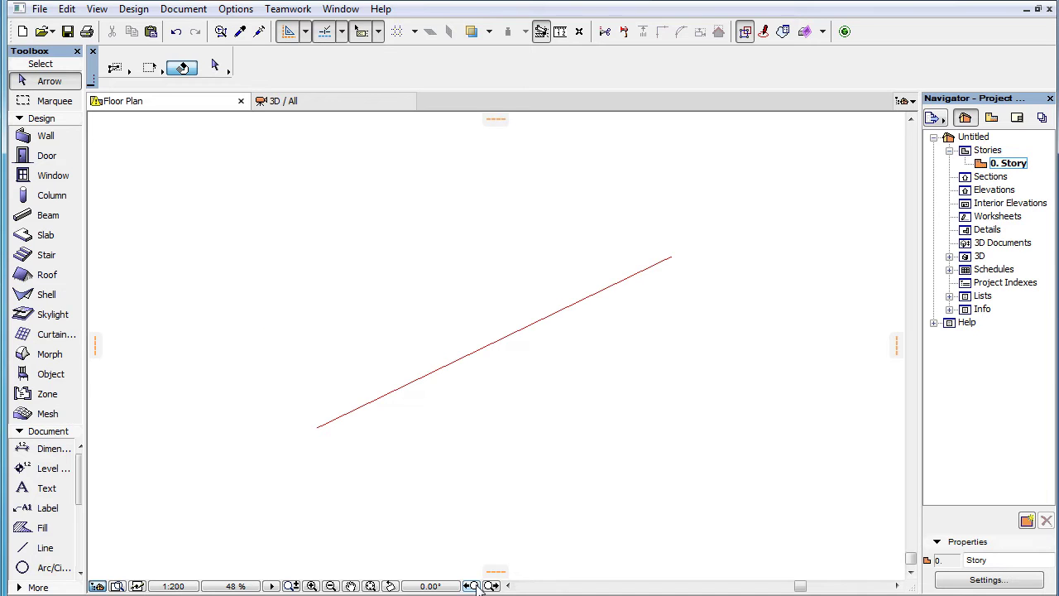
{"action": "left_click", "coordinate": [44, 548]}
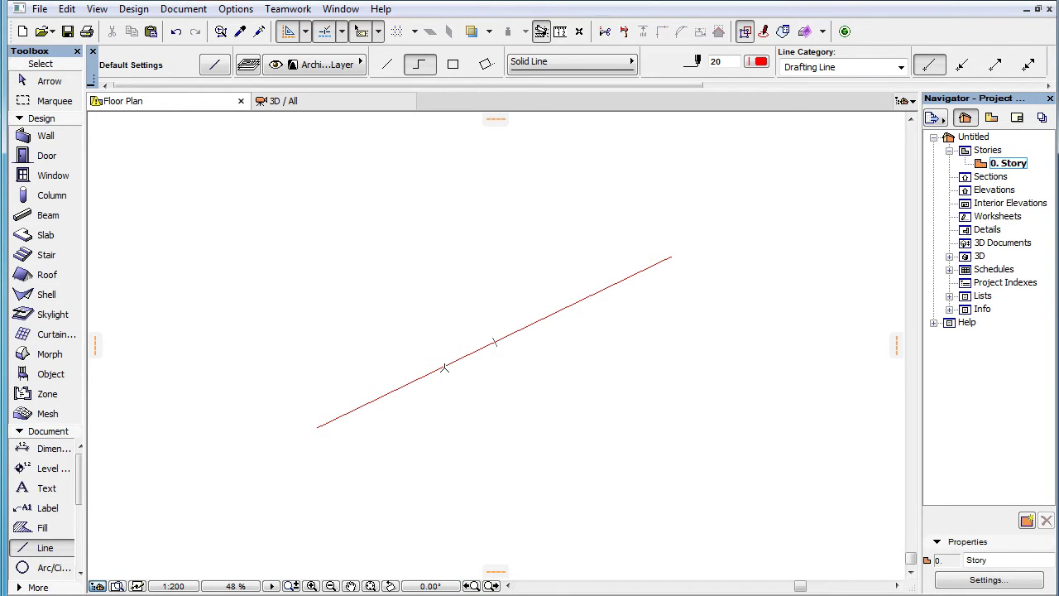
{"action": "left_click", "coordinate": [444, 367]}
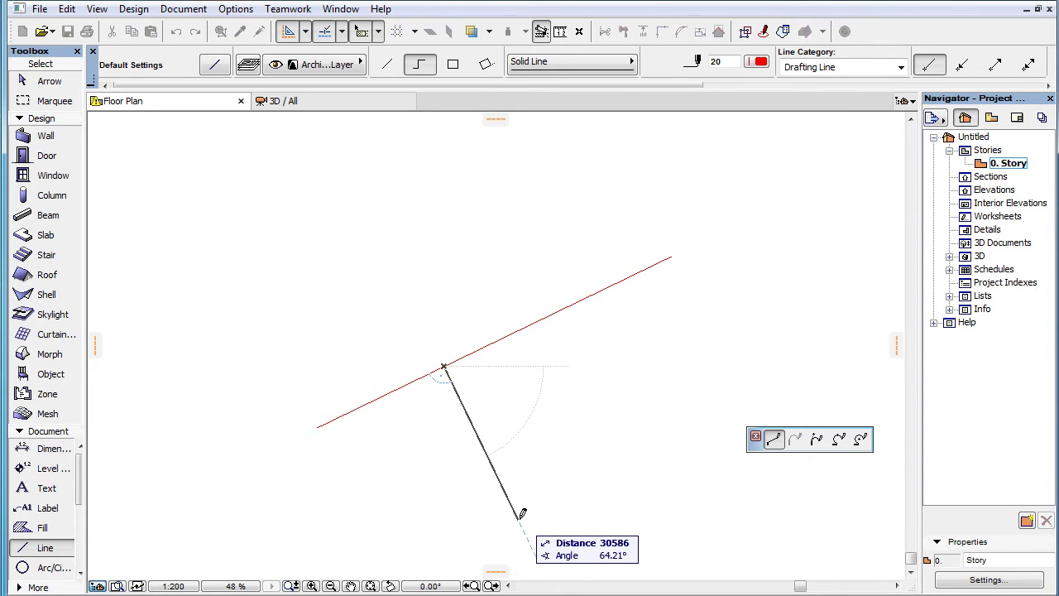
{"action": "key", "text": "Escape"}
{"action": "left_click", "coordinate": [493, 585]}
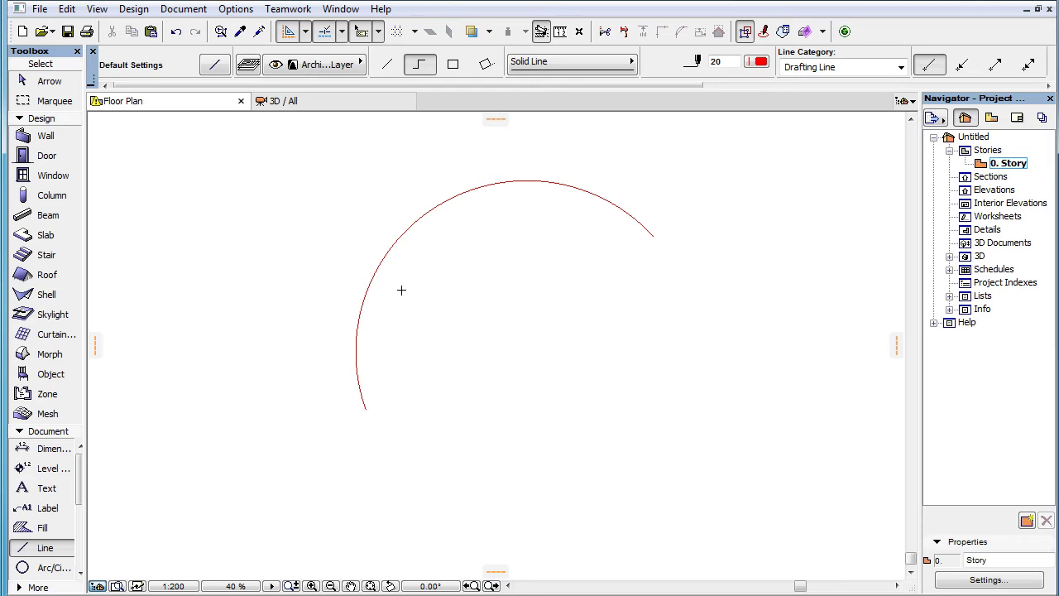
{"action": "left_click", "coordinate": [379, 262]}
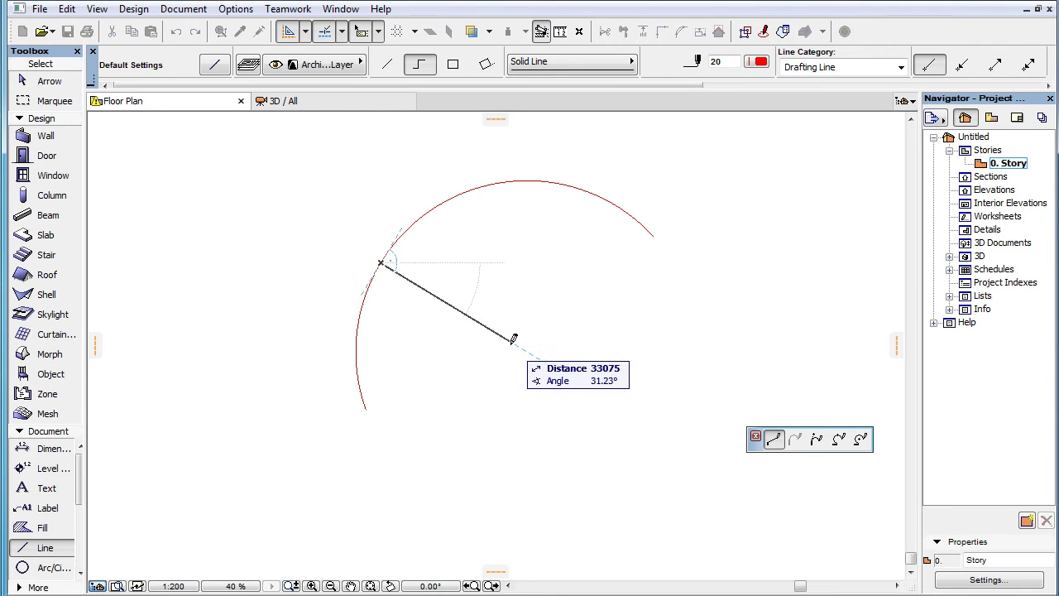
{"action": "key", "text": "Escape"}
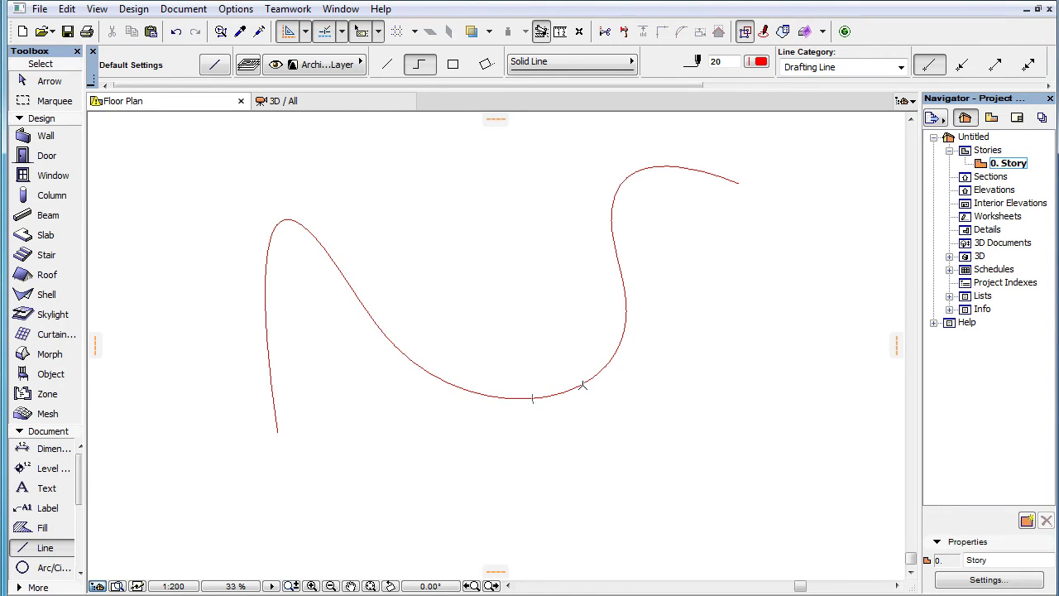
{"action": "left_click", "coordinate": [583, 385]}
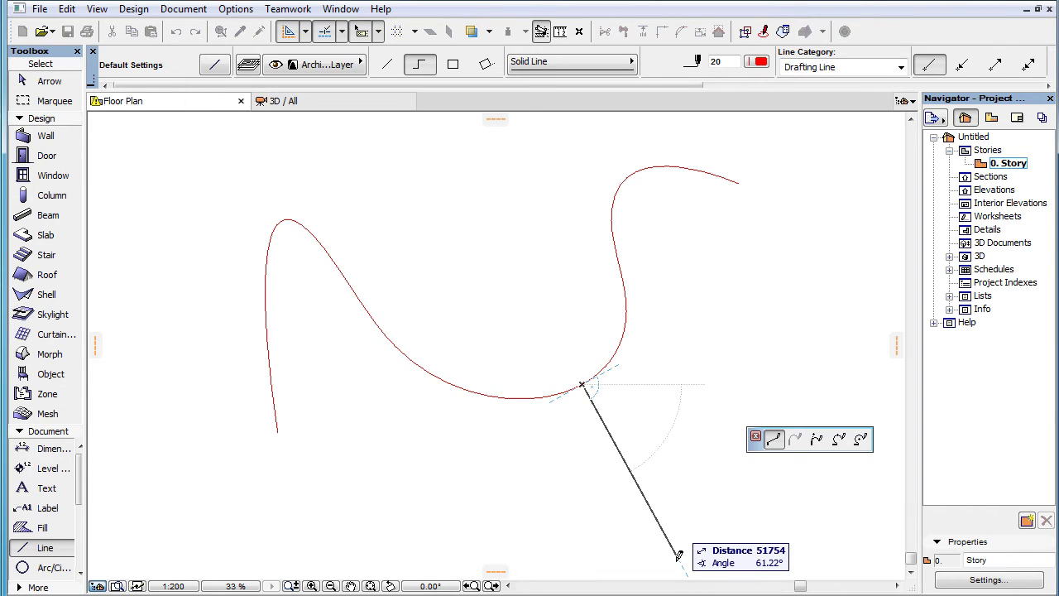
{"action": "double_click", "coordinate": [677, 556]}
{"action": "left_click", "coordinate": [492, 585]}
{"action": "left_click", "coordinate": [492, 584]}
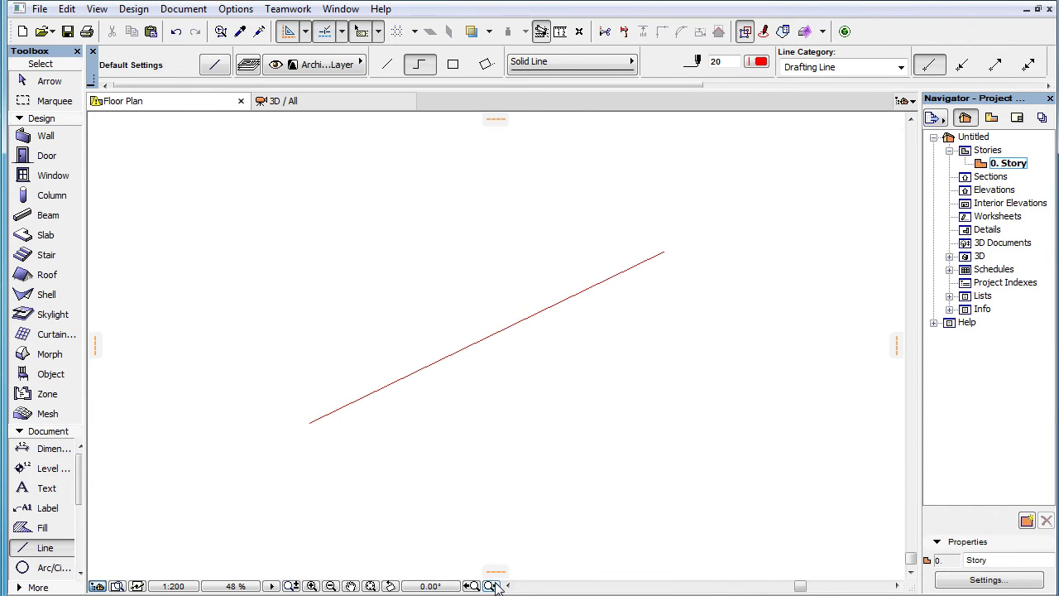
Step: Delete the straight red line and start a new polyline on the empty plan
{"action": "left_click", "coordinate": [423, 373], "text": "shift"}
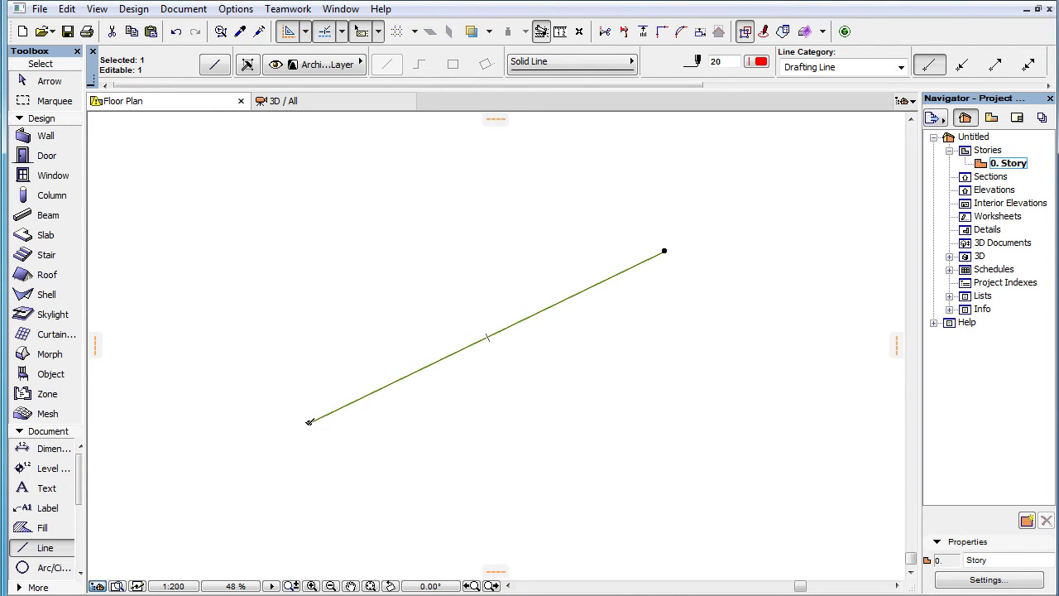
{"action": "left_click", "coordinate": [309, 422]}
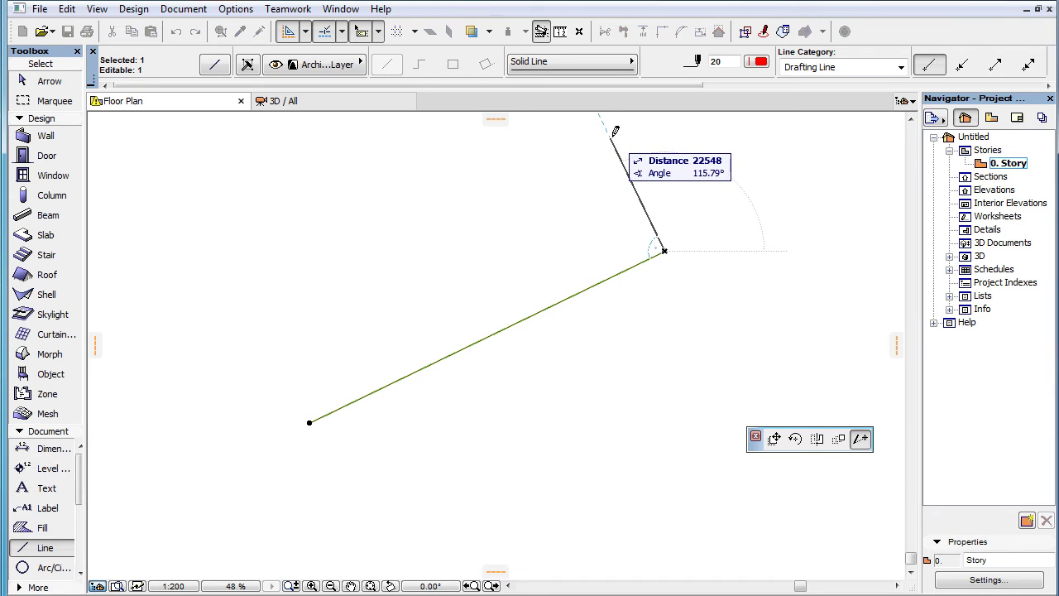
{"action": "key", "text": "Escape"}
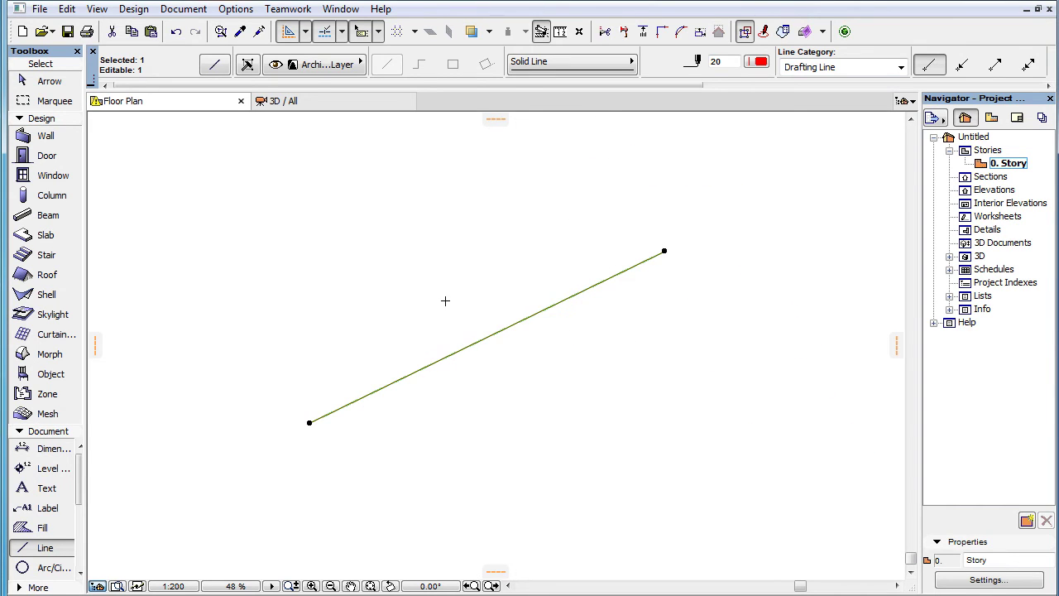
{"action": "key", "text": "Delete"}
{"action": "left_click", "coordinate": [280, 272]}
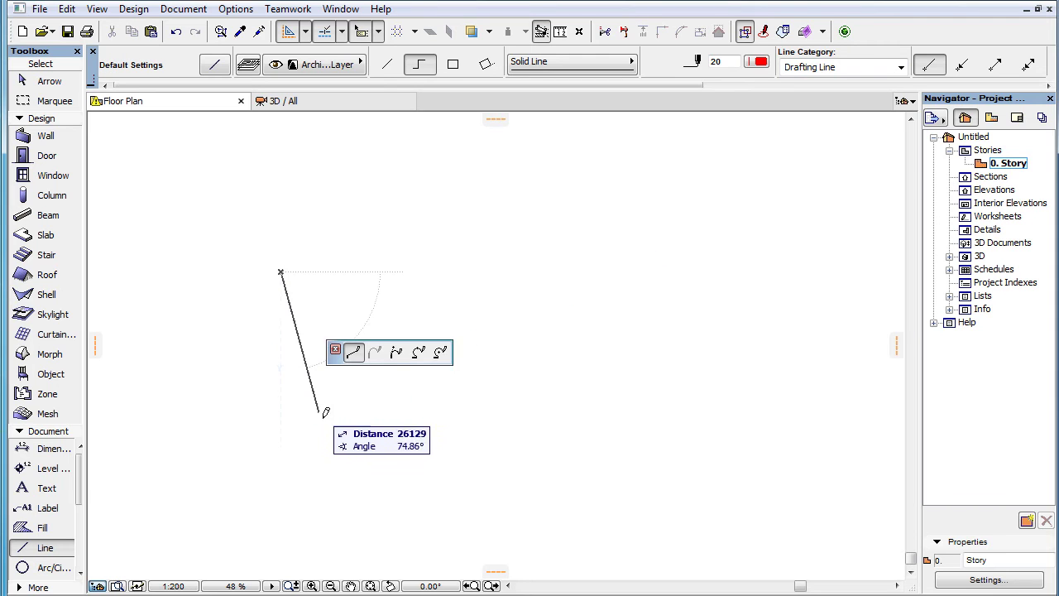
{"action": "left_click", "coordinate": [347, 433]}
{"action": "left_click", "coordinate": [651, 478]}
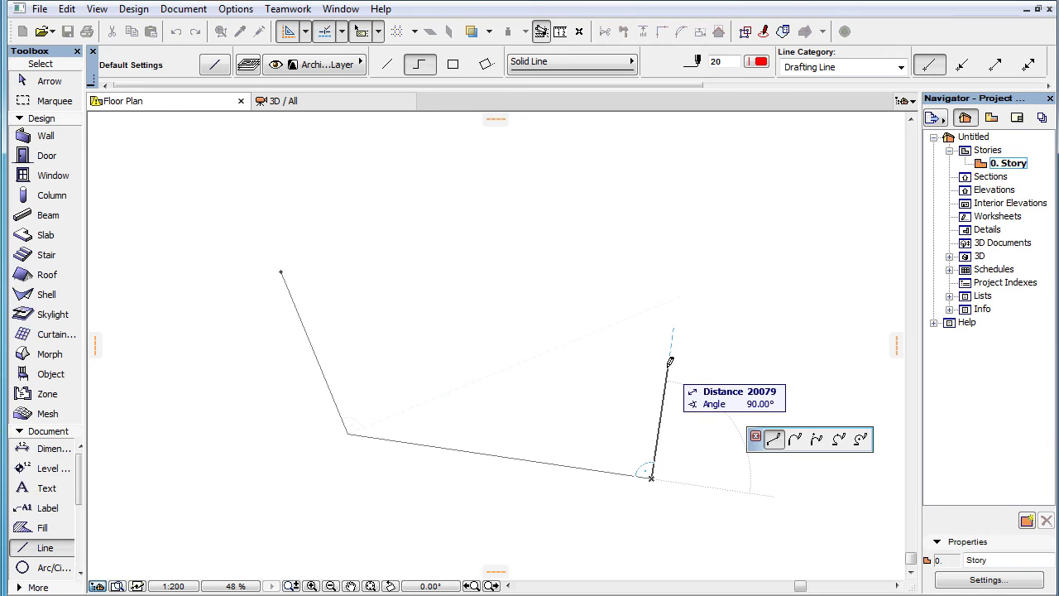
{"action": "key", "text": "Escape"}
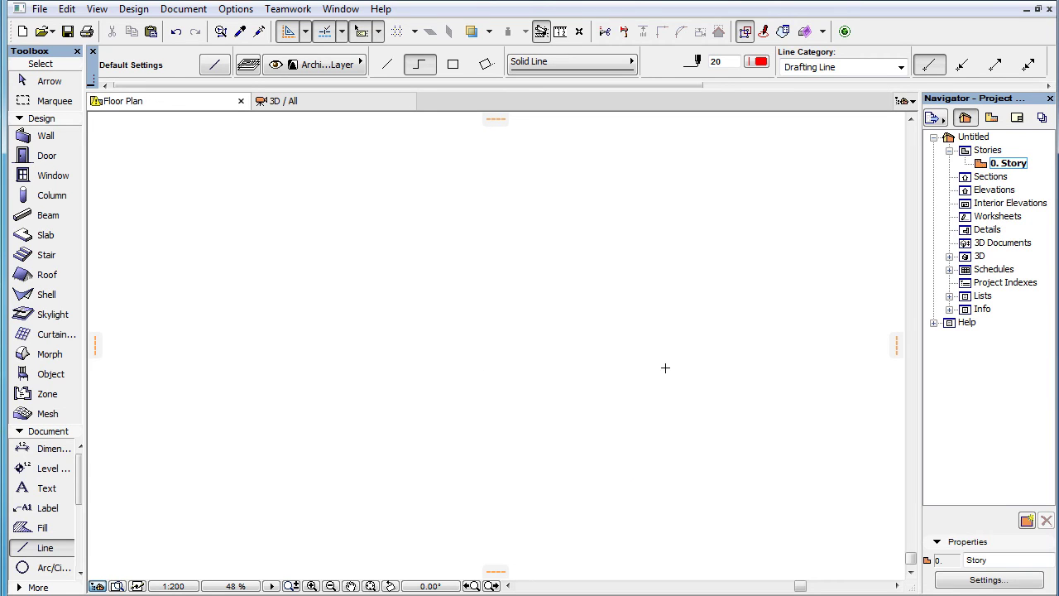
Step: Trace a Marquee outline across the plan, then cancel it unfinished
{"action": "left_click", "coordinate": [54, 101]}
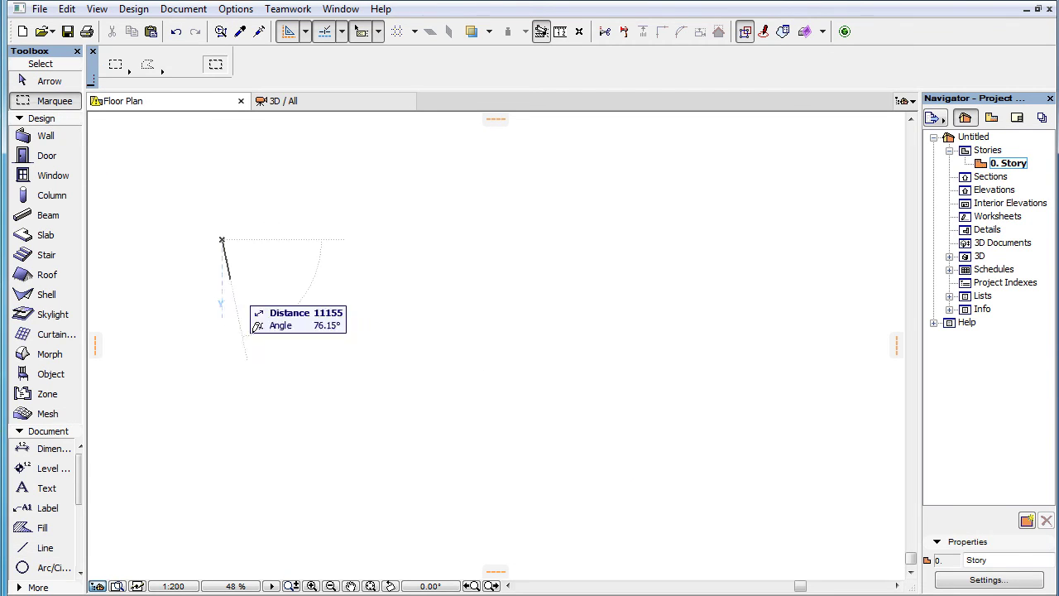
{"action": "left_click", "coordinate": [221, 240]}
{"action": "left_click", "coordinate": [298, 416]}
{"action": "left_click", "coordinate": [600, 486]}
{"action": "left_click", "coordinate": [791, 308]}
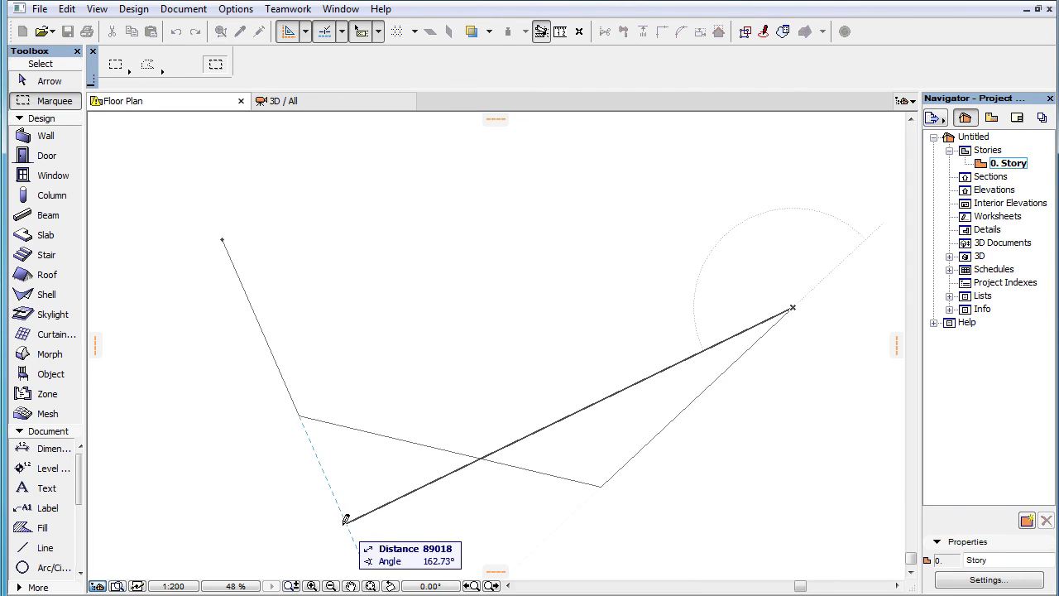
{"action": "key", "text": "Escape"}
Step: With the Arrow tool, place three corners of a new polygonal outline
{"action": "left_click", "coordinate": [39, 86]}
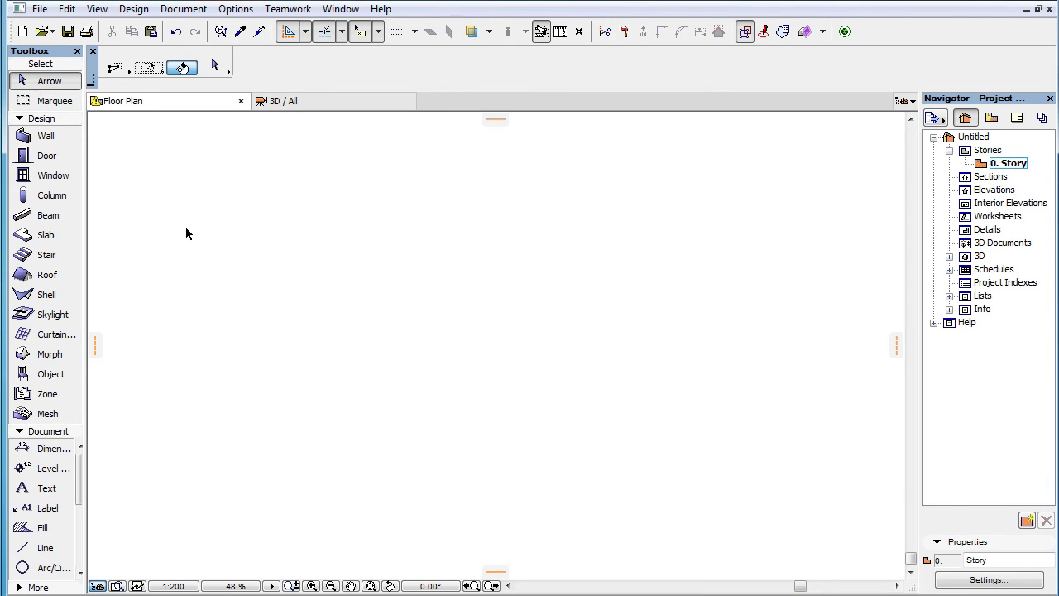
{"action": "left_click", "coordinate": [335, 429]}
{"action": "left_click", "coordinate": [633, 465]}
{"action": "left_click", "coordinate": [806, 277]}
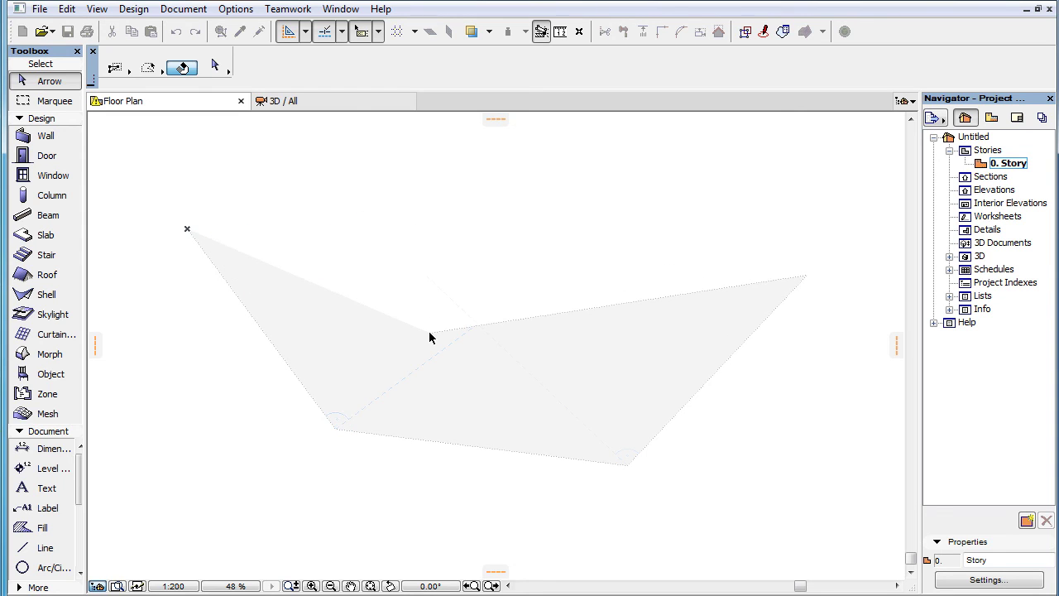
Step: Close the polygon, then offset the red polyline's bottom edge upward to about 13673
{"action": "double_click", "coordinate": [430, 338]}
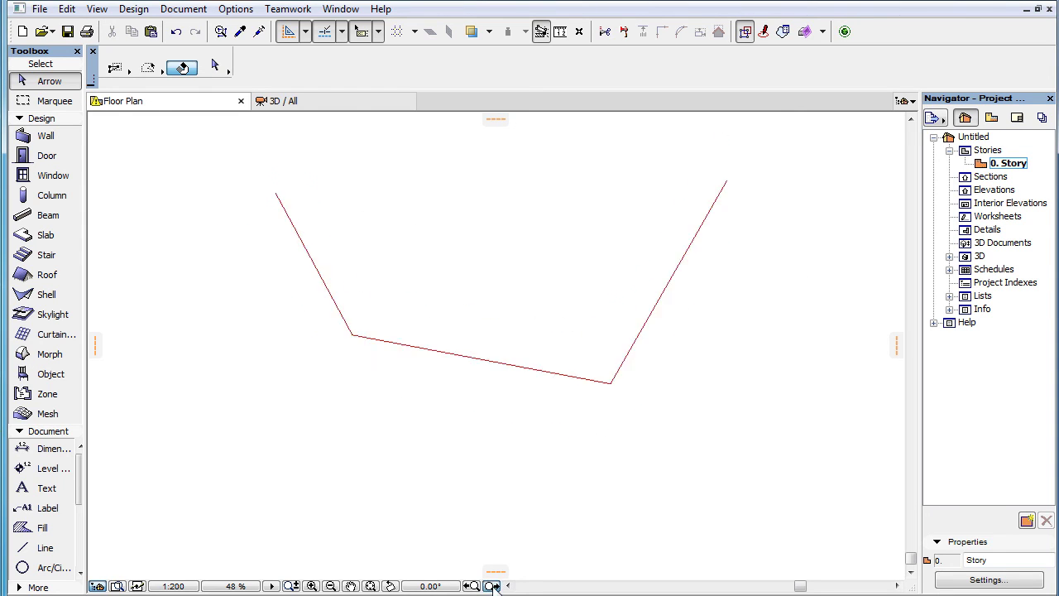
{"action": "left_click", "coordinate": [548, 428]}
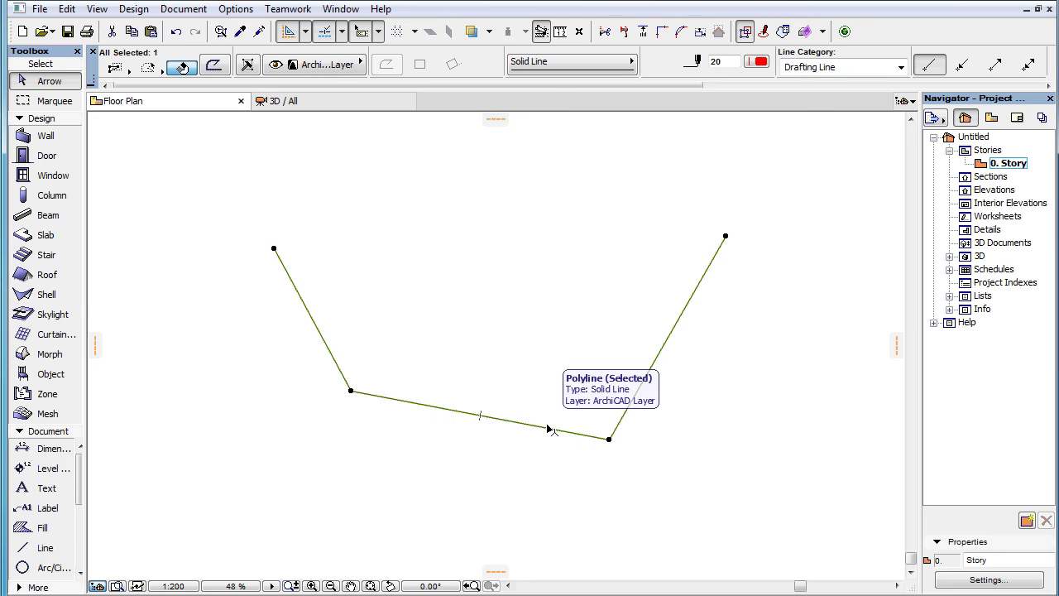
{"action": "left_click", "coordinate": [519, 425]}
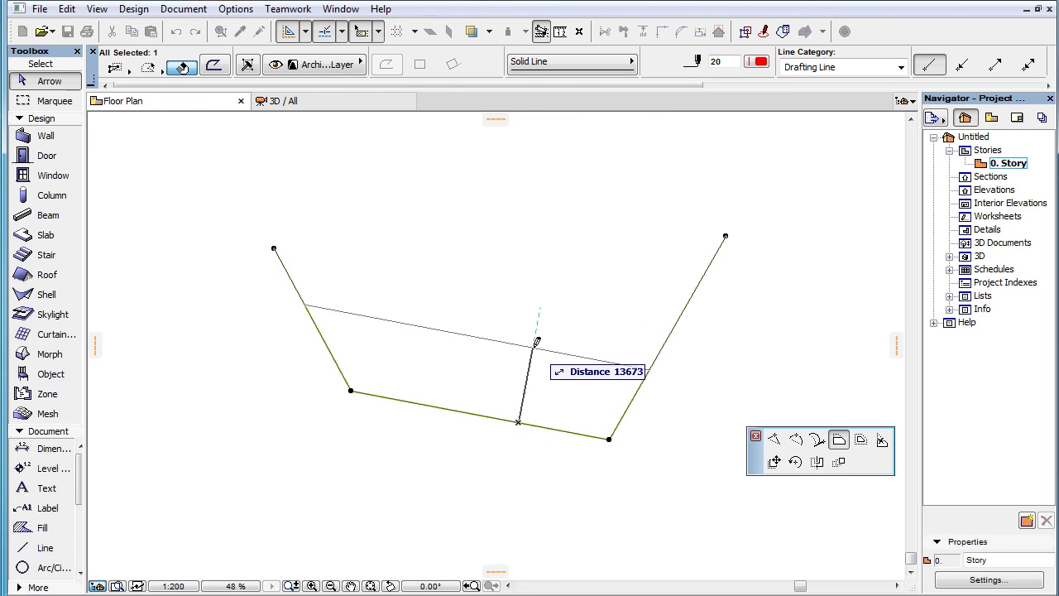
{"action": "left_click", "coordinate": [536, 342]}
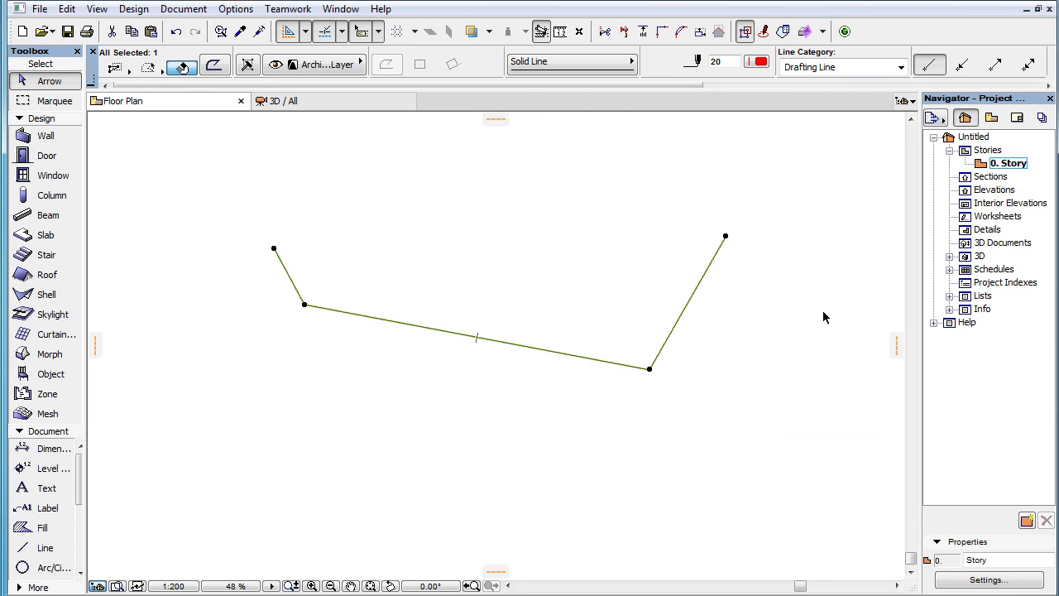